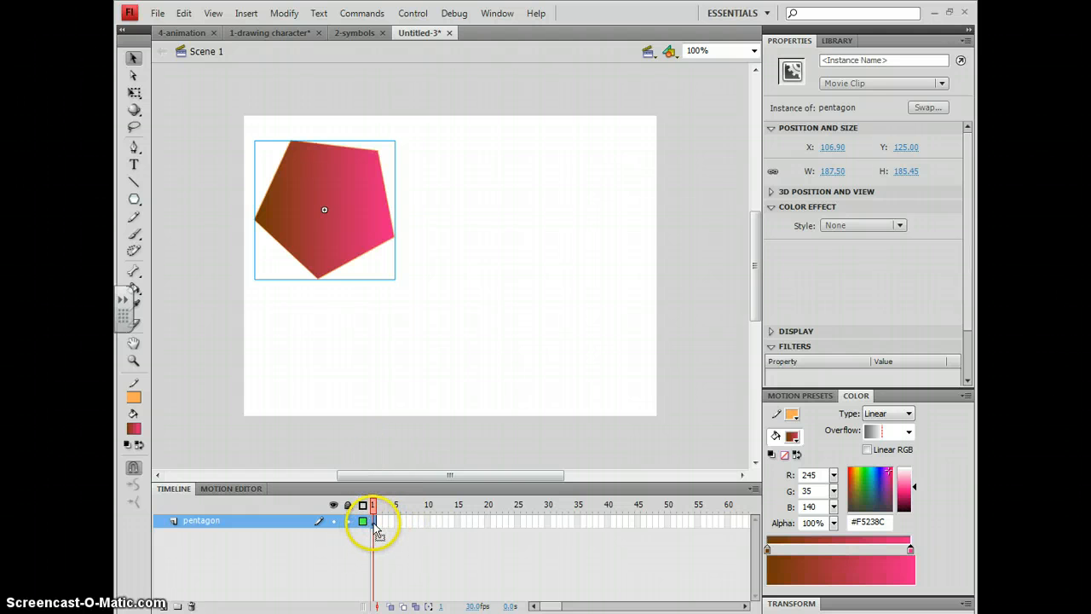
Create a motion tween on the pentagon layer and extend its span to frame 60.
right_click(376, 529)
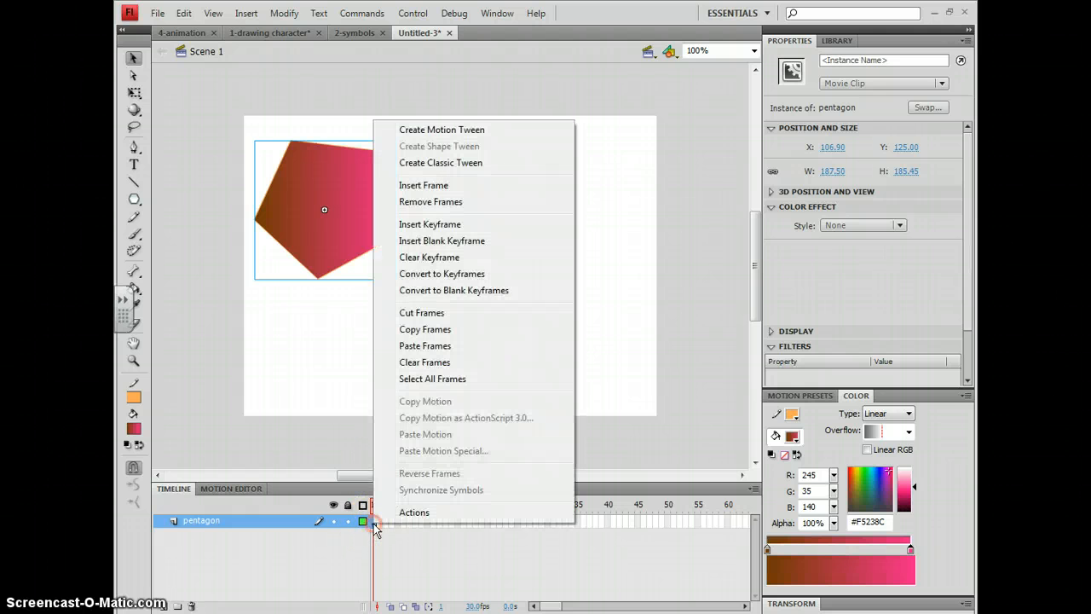
click(421, 135)
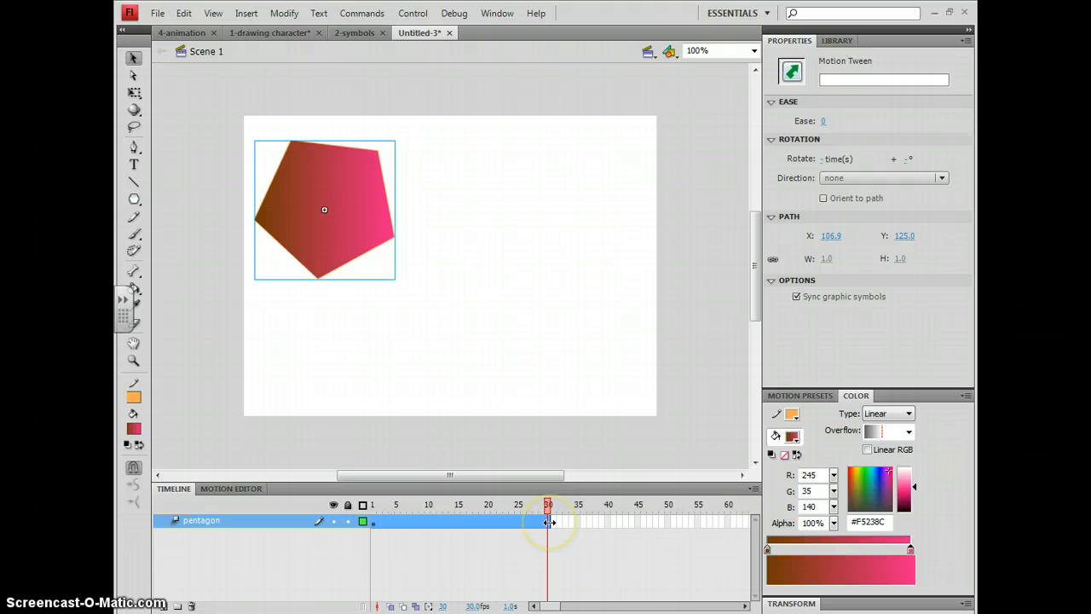
drag(549, 522, 742, 521)
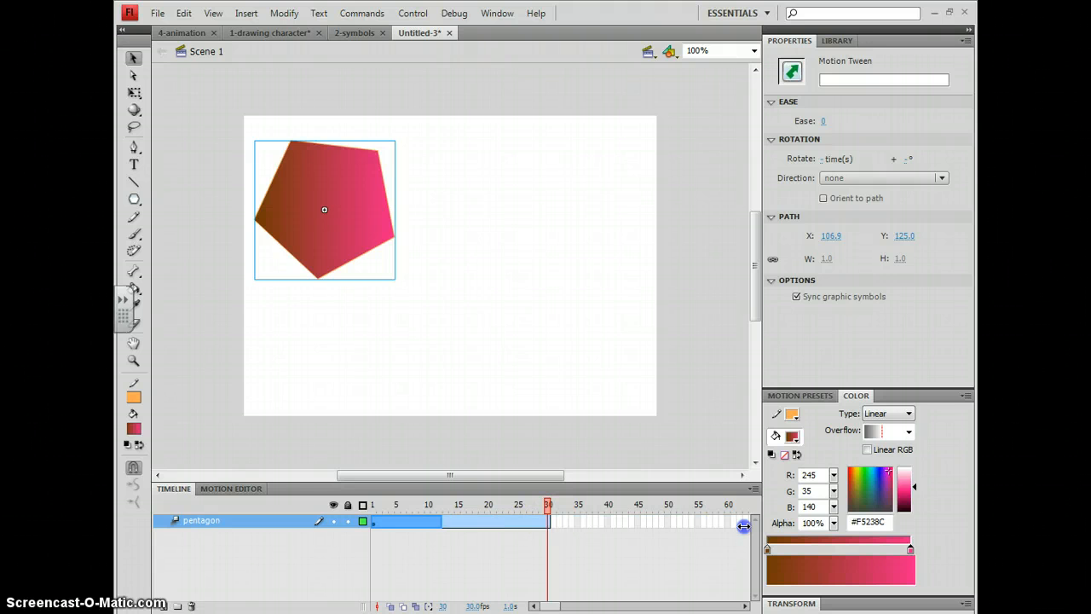
click(431, 523)
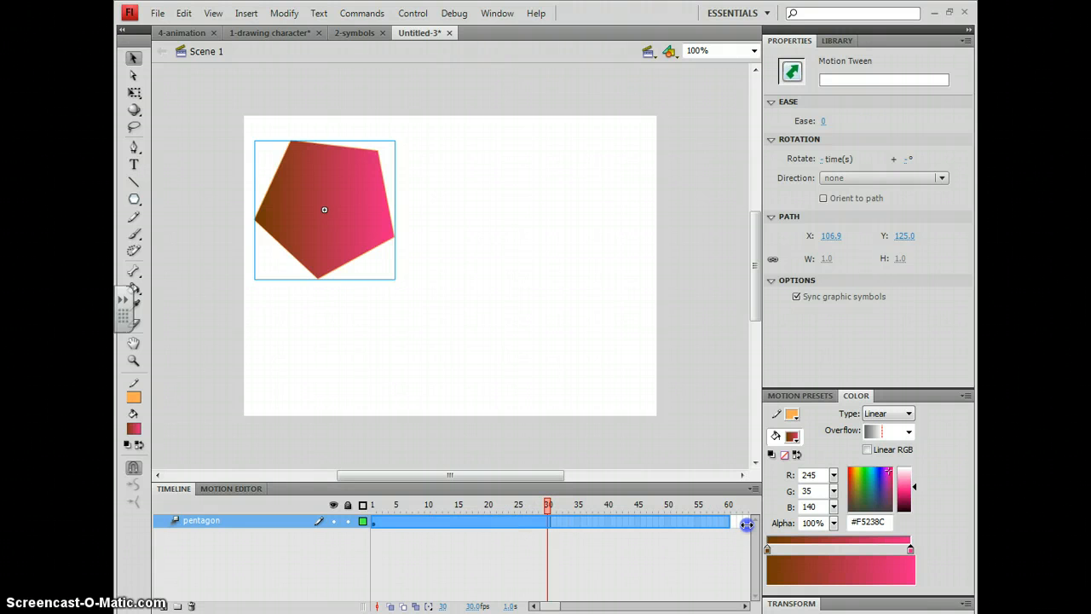
drag(730, 525, 728, 521)
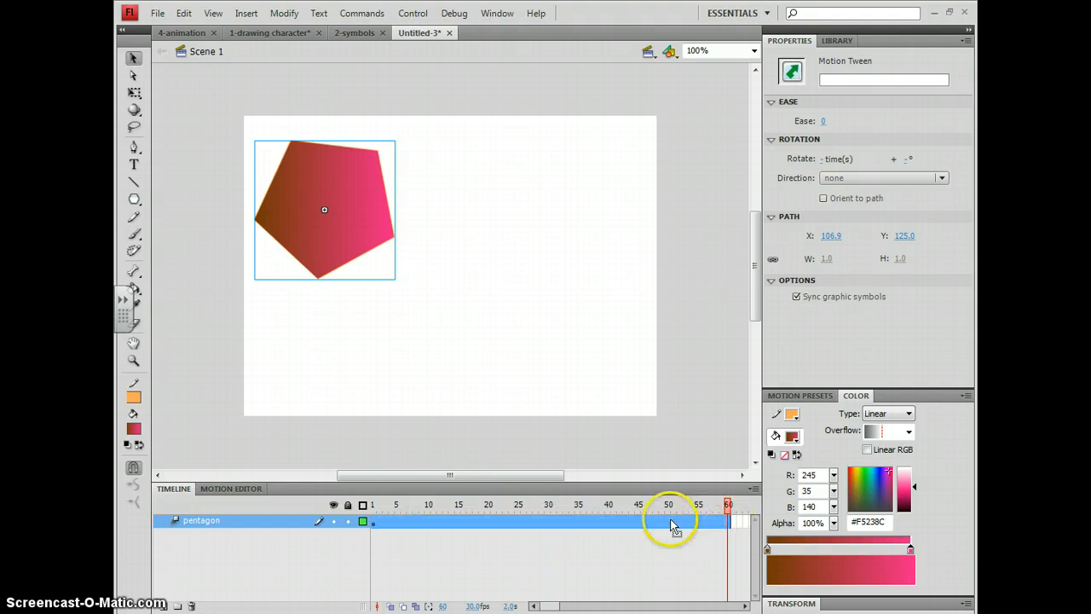
At frame 15, move the pentagon to about X 430, Y 293 and bend its motion path upward.
click(460, 522)
click(460, 523)
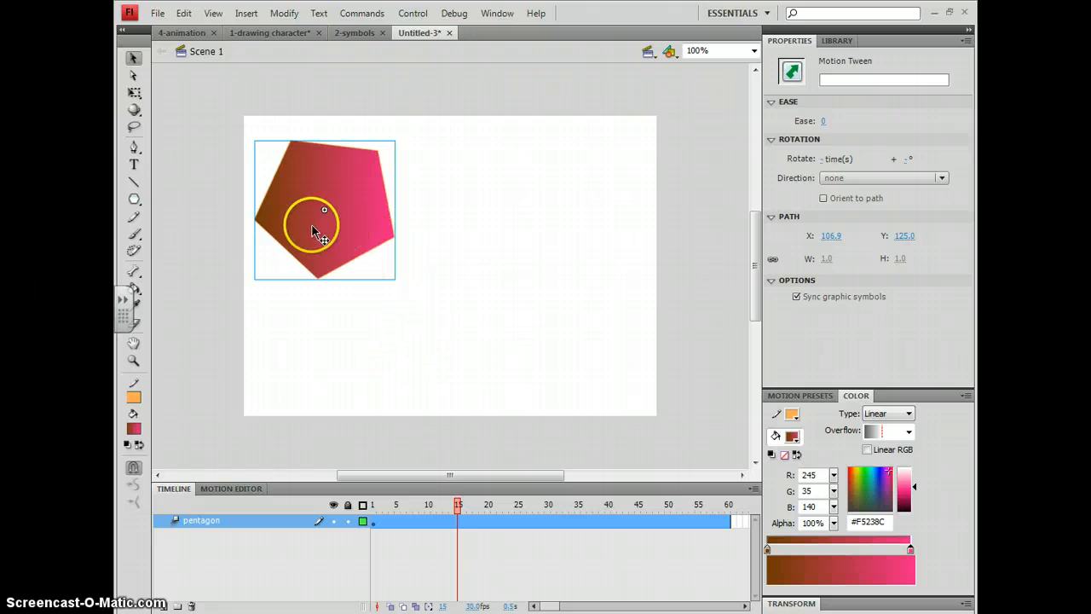
drag(319, 219, 449, 278)
drag(550, 342, 561, 345)
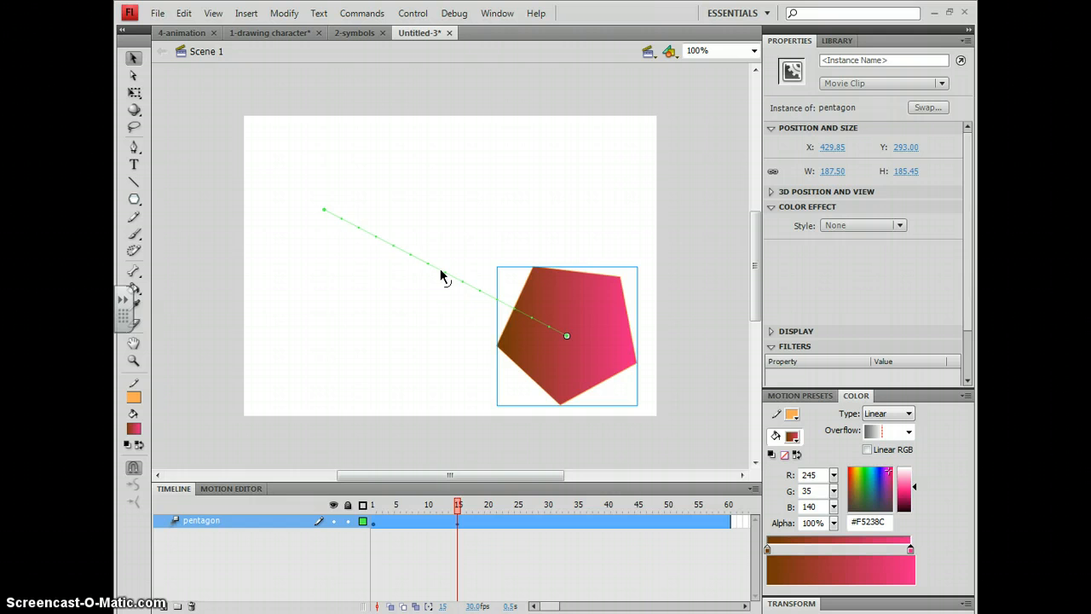
drag(440, 273, 459, 249)
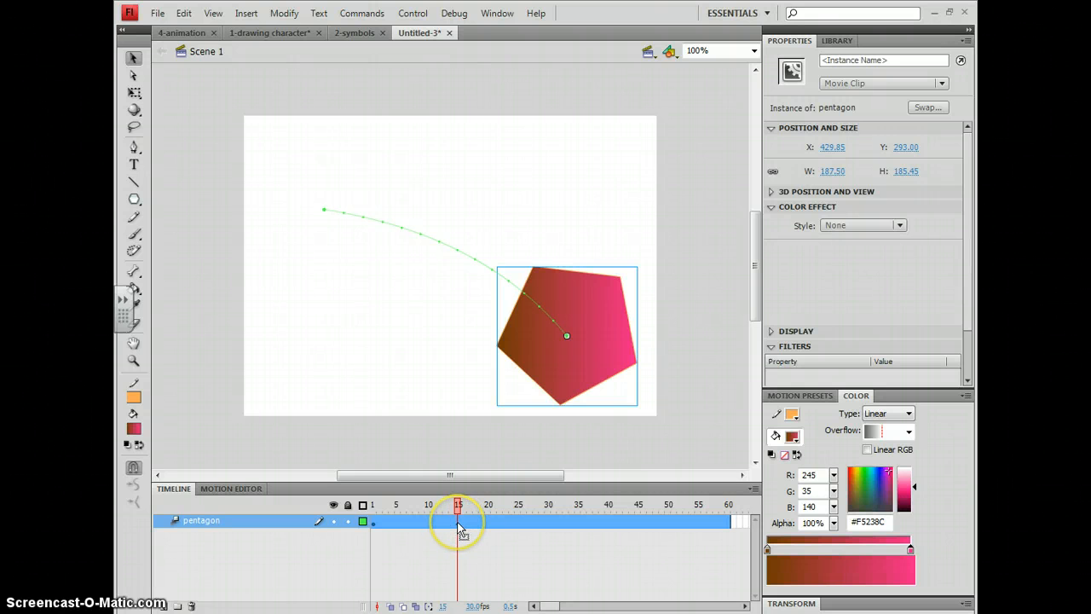
Clear the position keyframe at frame 15 of the pentagon tween.
right_click(461, 528)
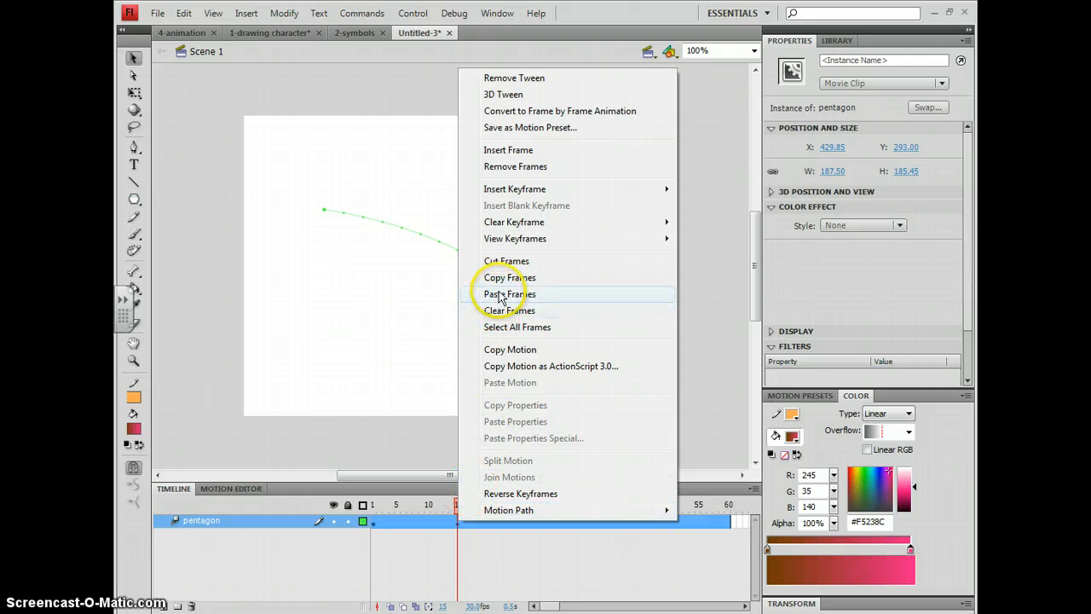
mouse_move(518, 227)
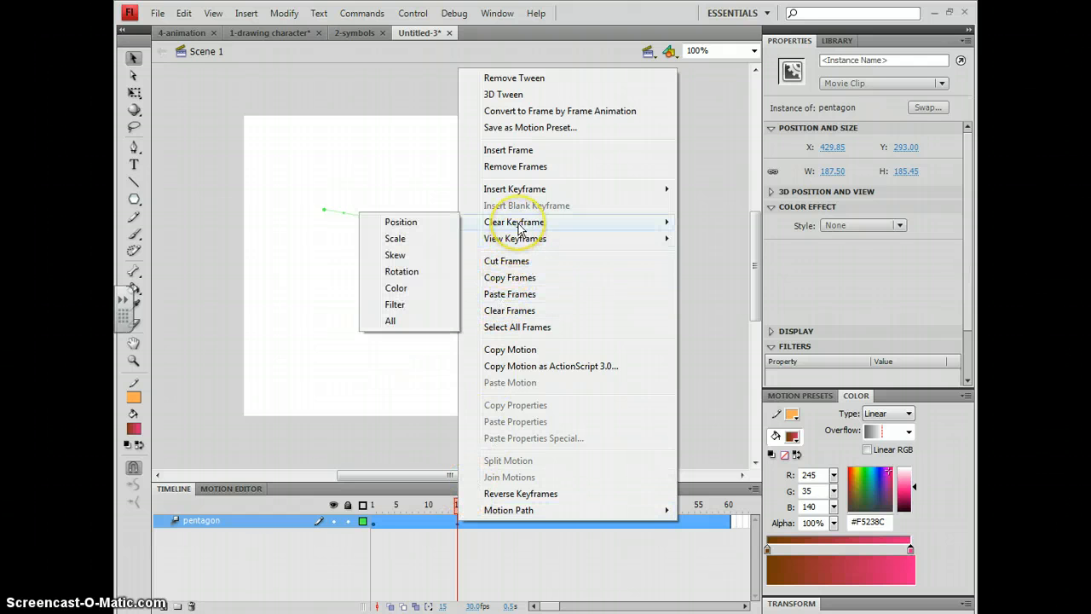
click(401, 223)
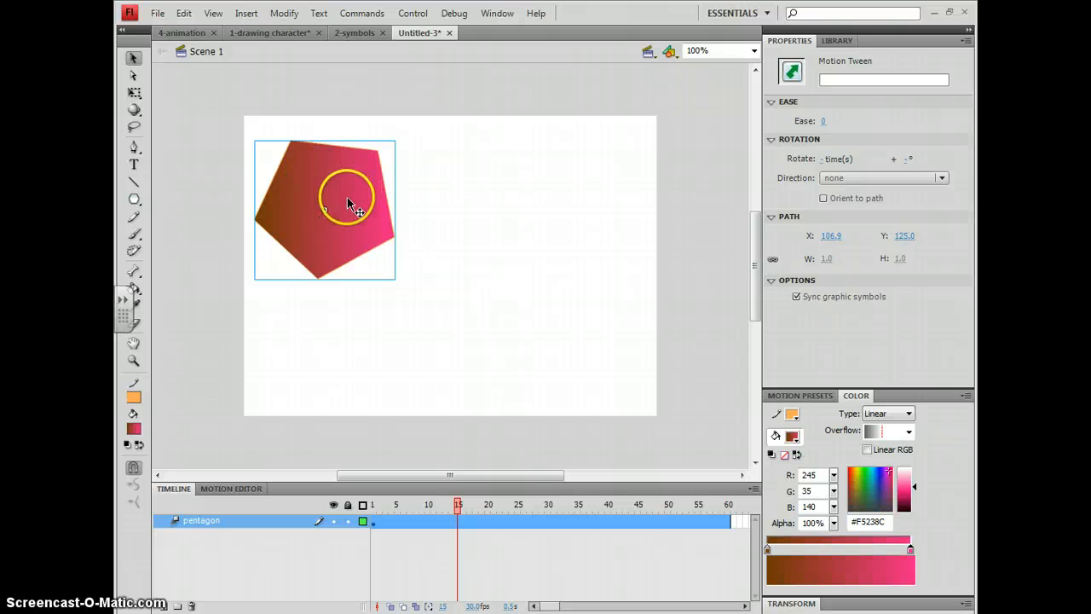
At frame 22, move the pentagon to about X 434, Y 289 and bend its motion path downward.
click(500, 520)
drag(320, 198, 565, 321)
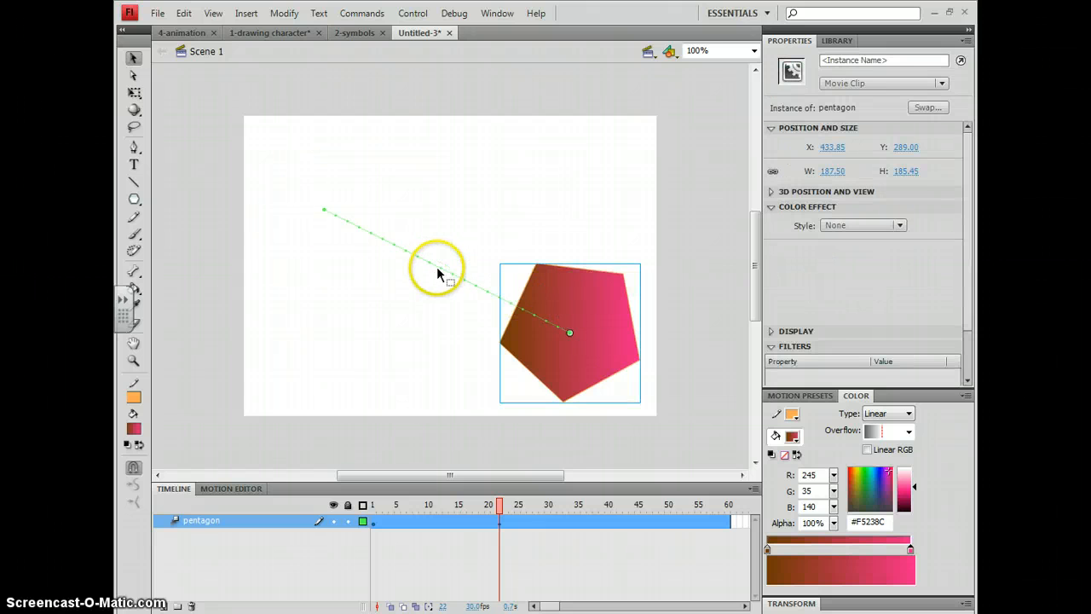
drag(437, 270, 414, 300)
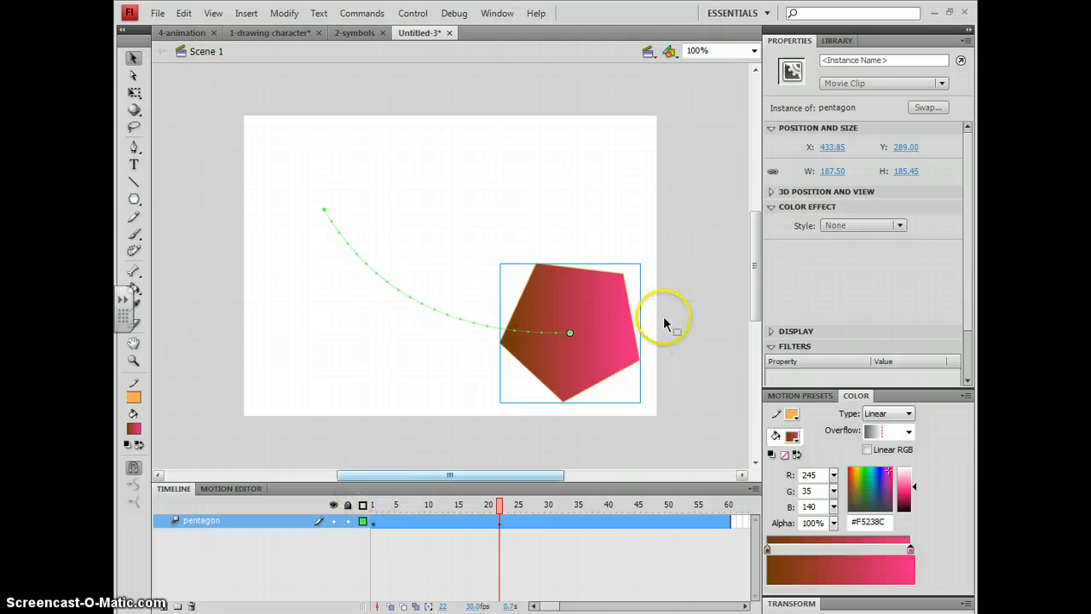
Move the pentagon to about X 361, Y 105 at frame 39 and X 97, Y 290 at frame 60, and play the animation.
click(603, 523)
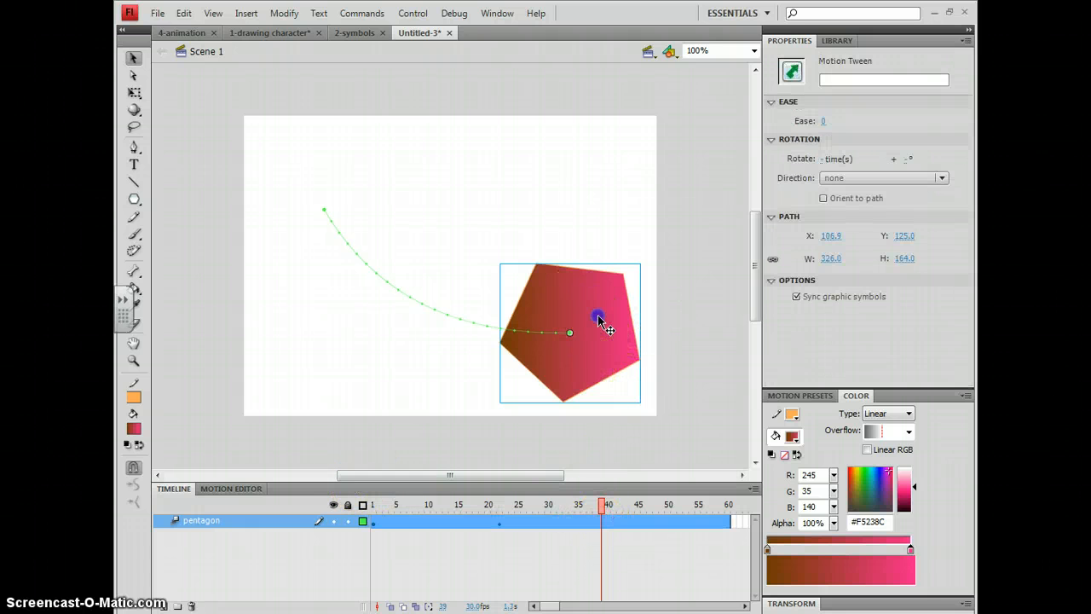
drag(601, 322, 550, 182)
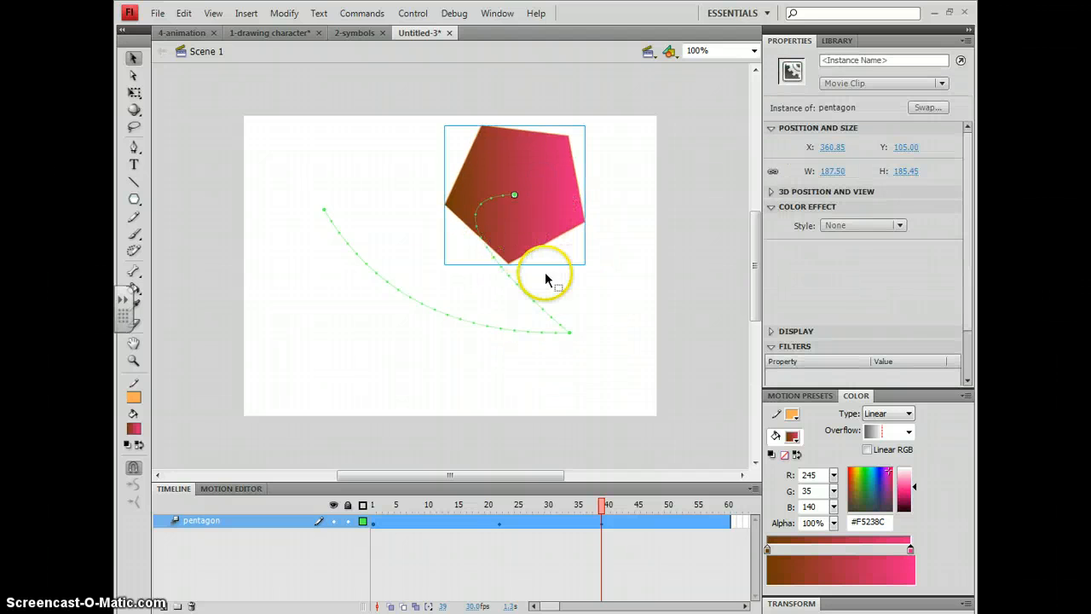
click(728, 524)
drag(555, 163, 324, 314)
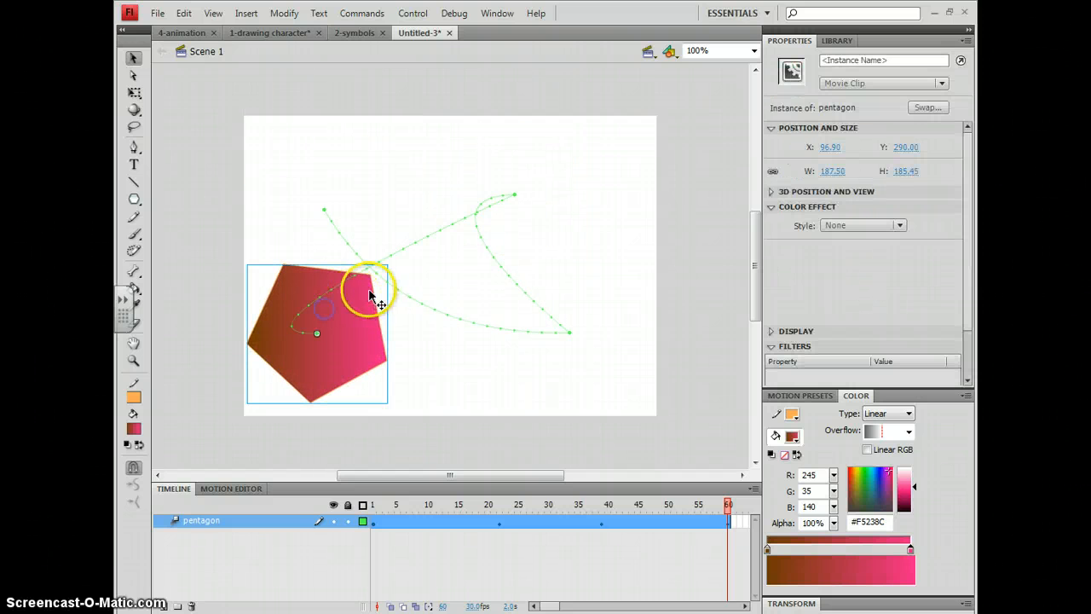
click(373, 520)
key(Return)
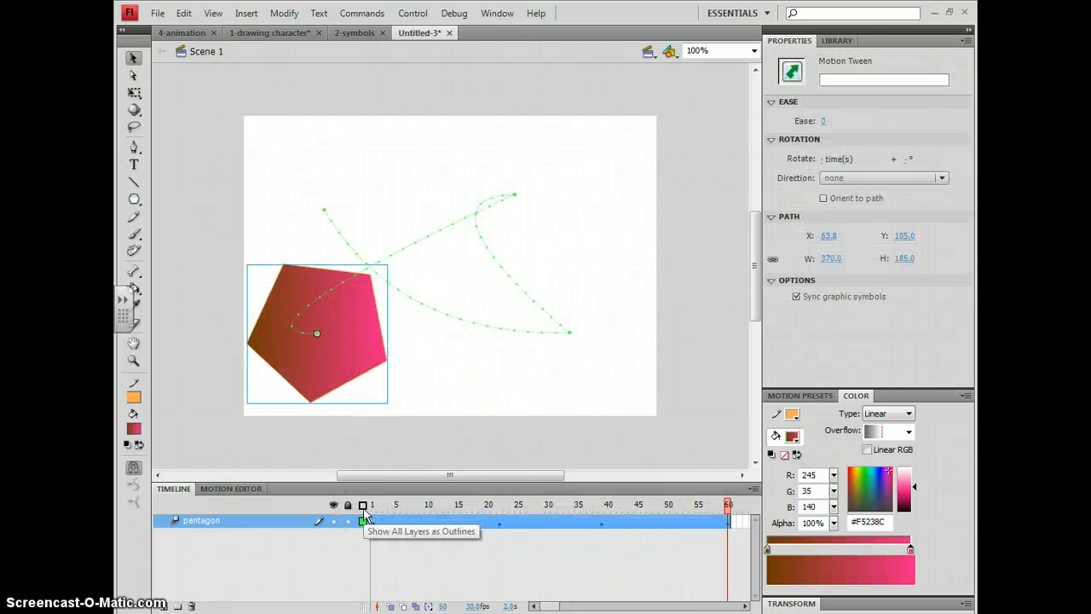
Set the pentagon's motion tween to rotate 5 times and play the animation.
click(440, 523)
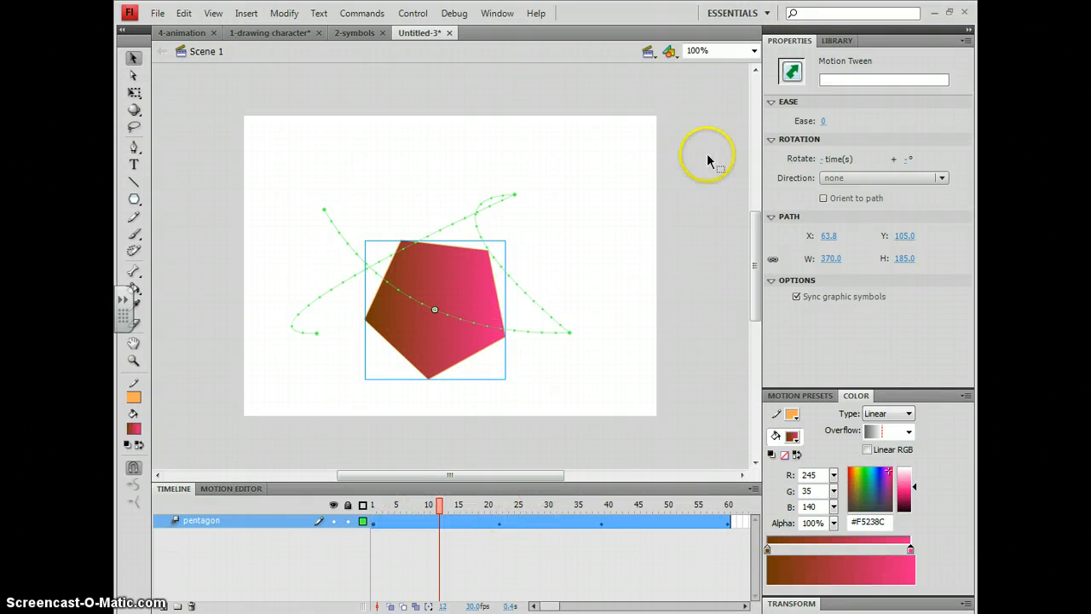
click(823, 160)
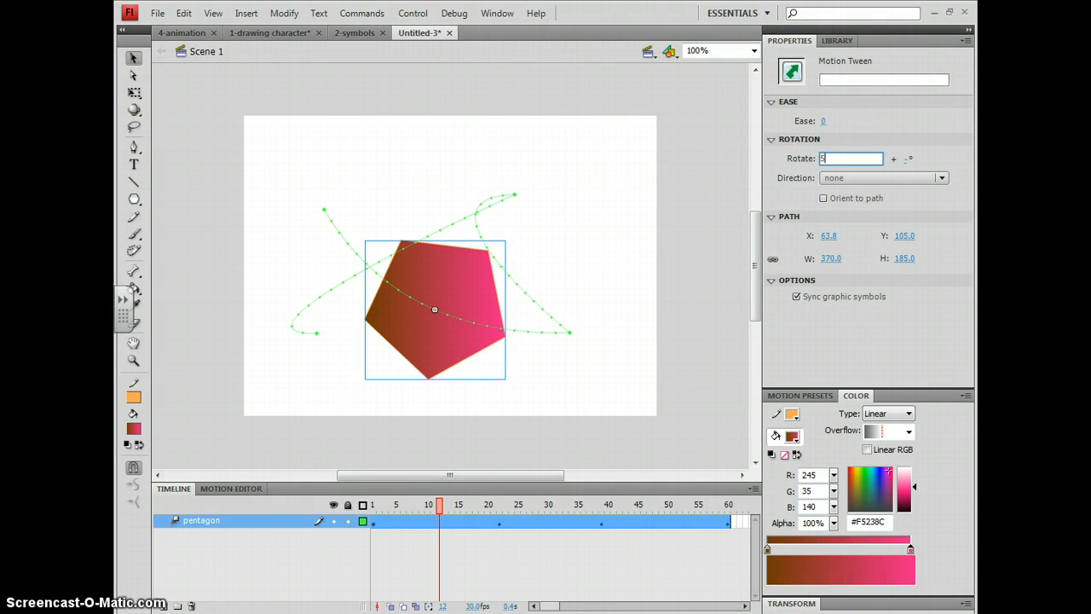
text(5)
key(Return)
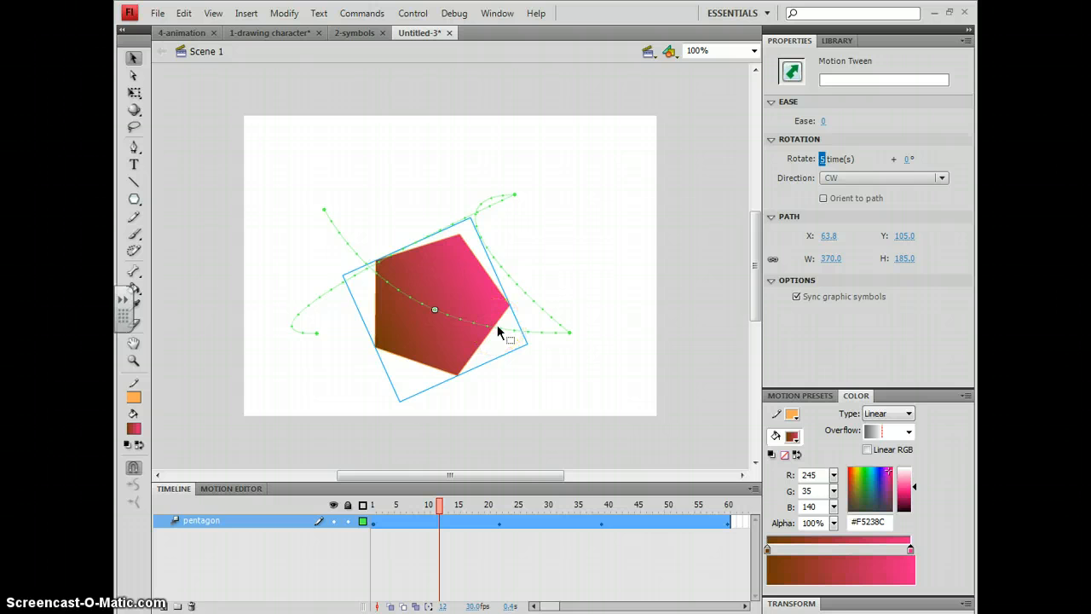
key(Return)
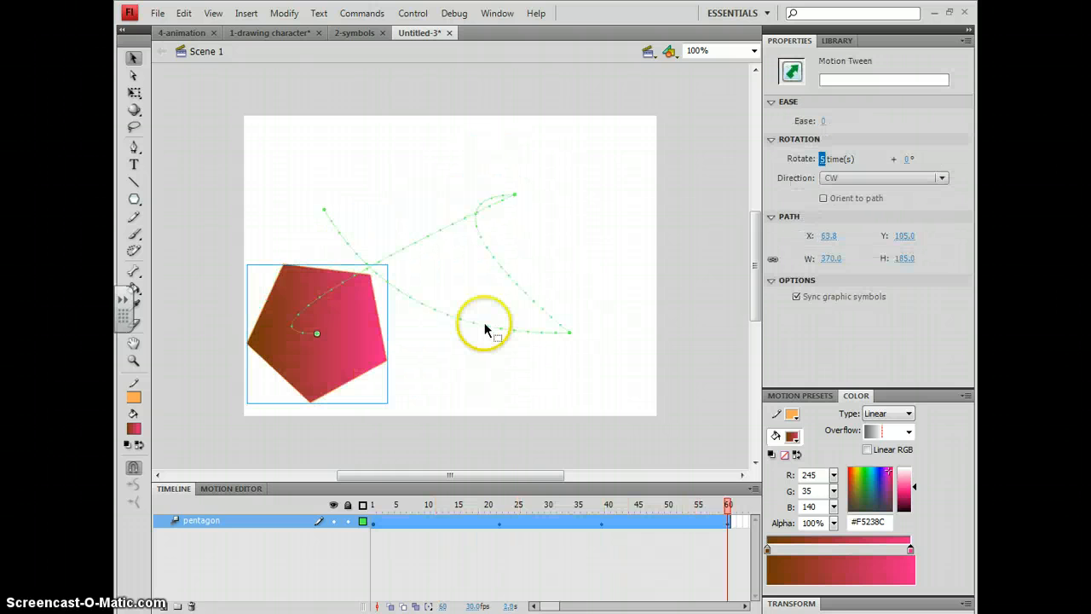
key(Return)
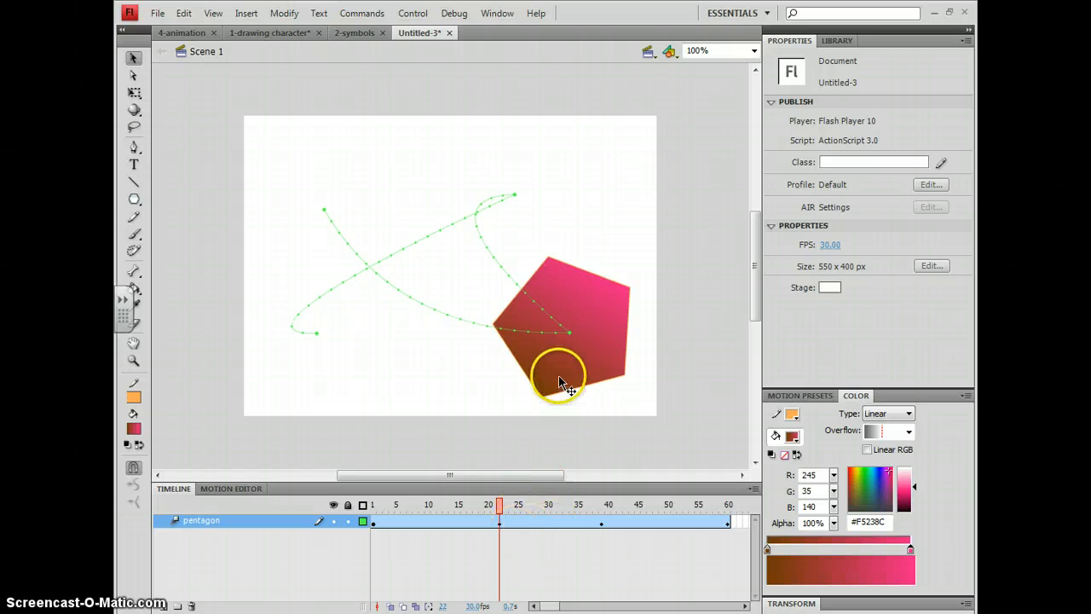
At frame 22, scale the pentagon proportionally to 20% with the Transform settings.
click(506, 528)
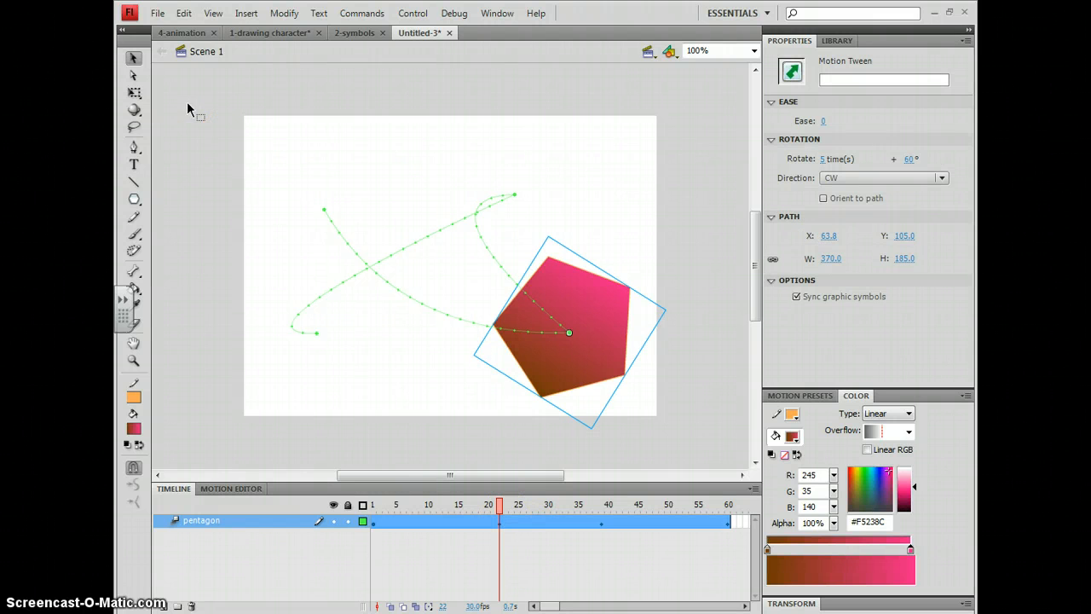
key(ctrl+t)
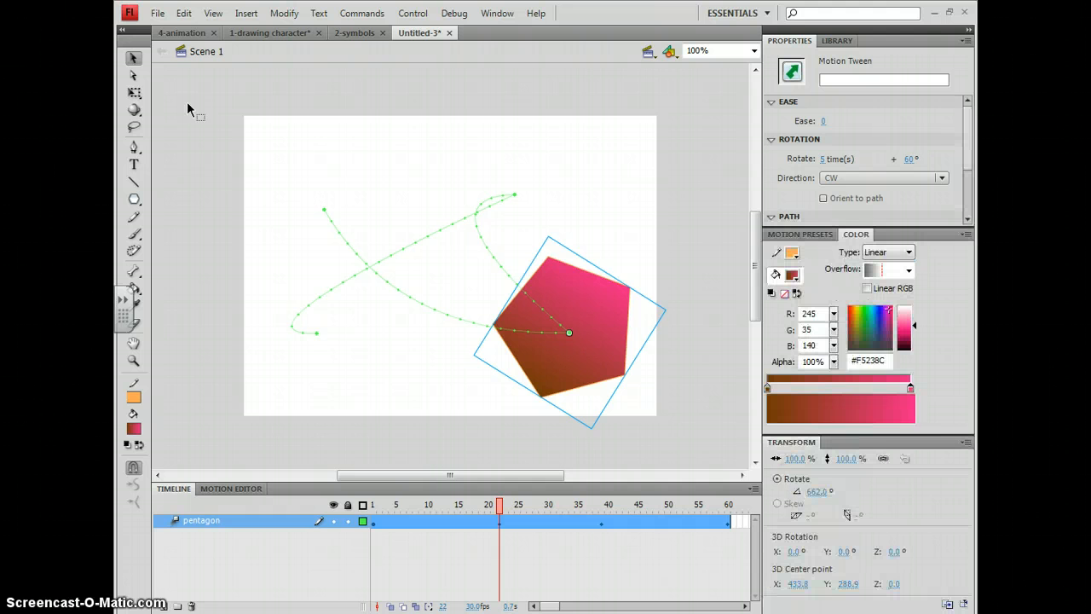
click(883, 460)
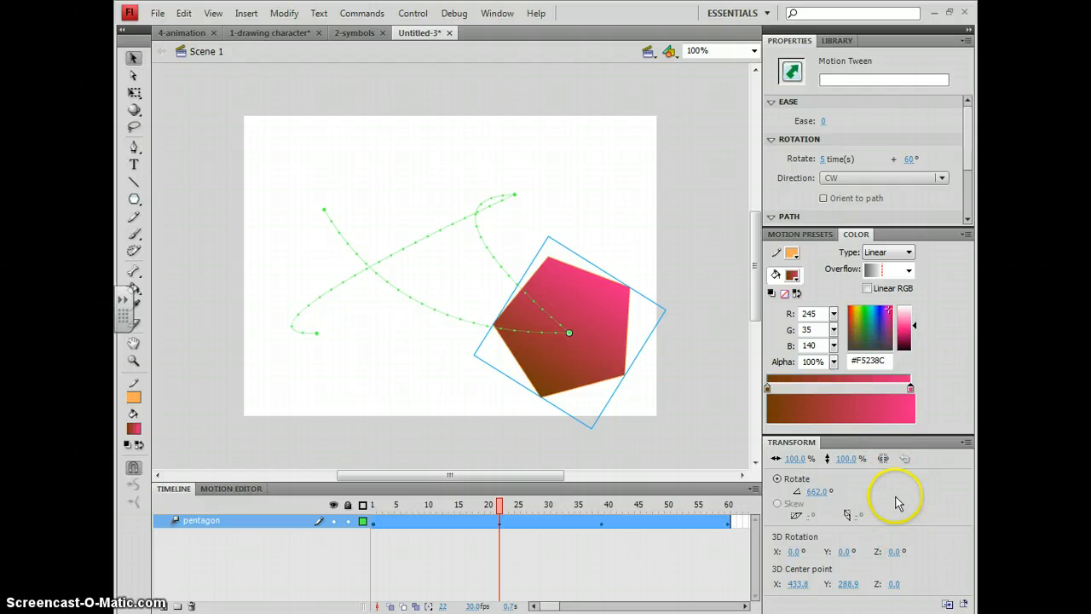
click(793, 459)
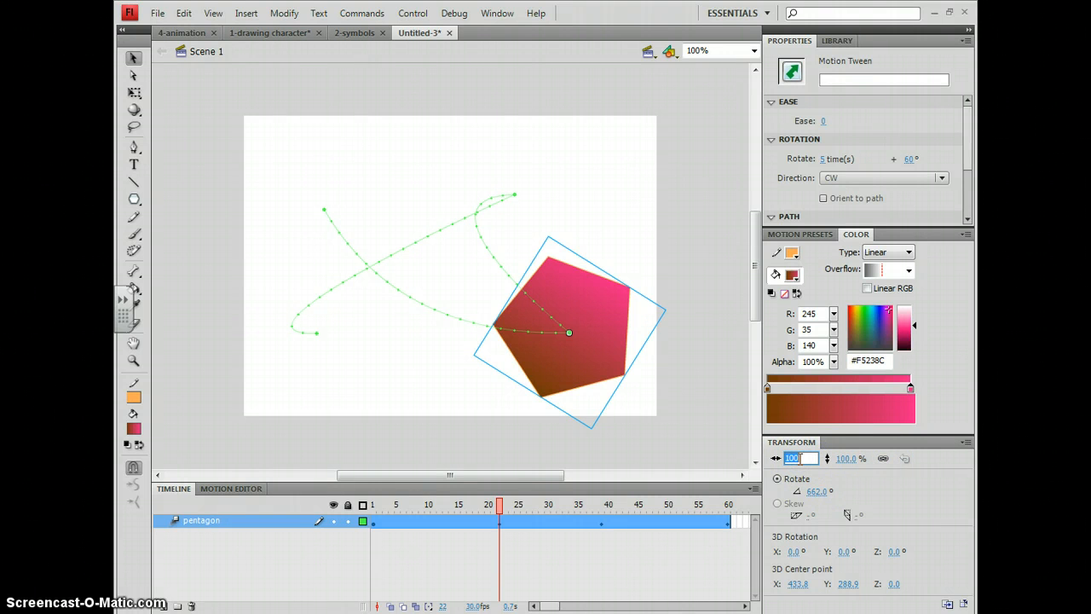
text(20)
key(Return)
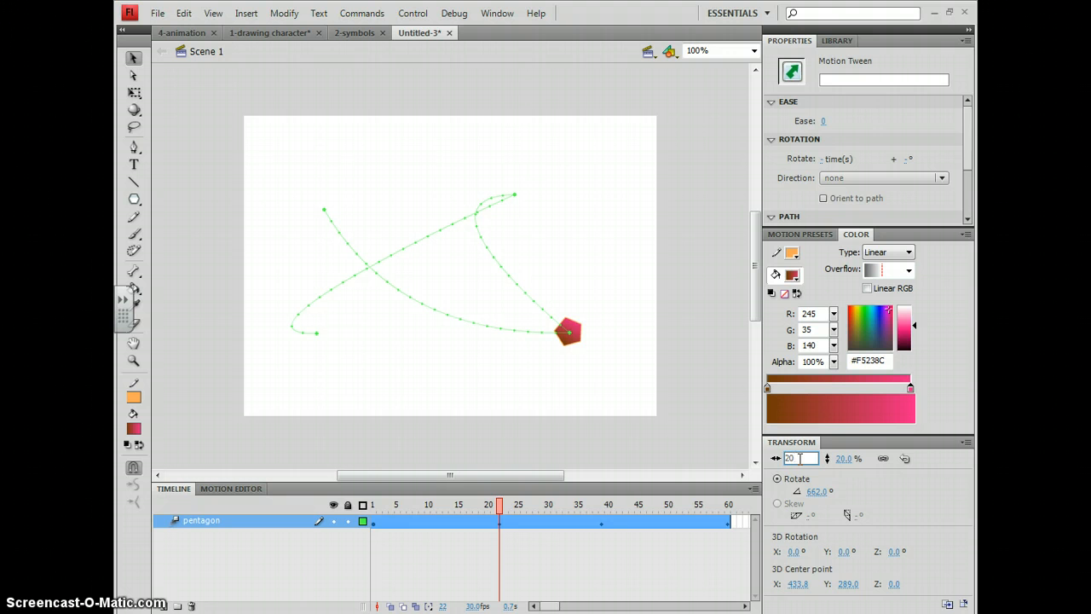
key(Return)
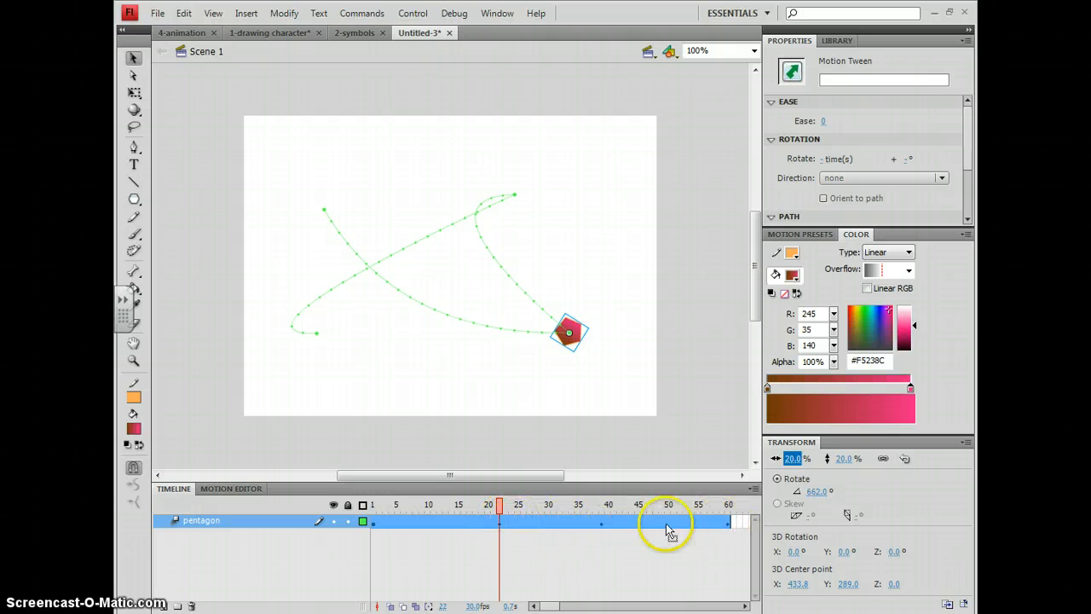
At frame 60, scale the pentagon instance back to 100%.
click(728, 506)
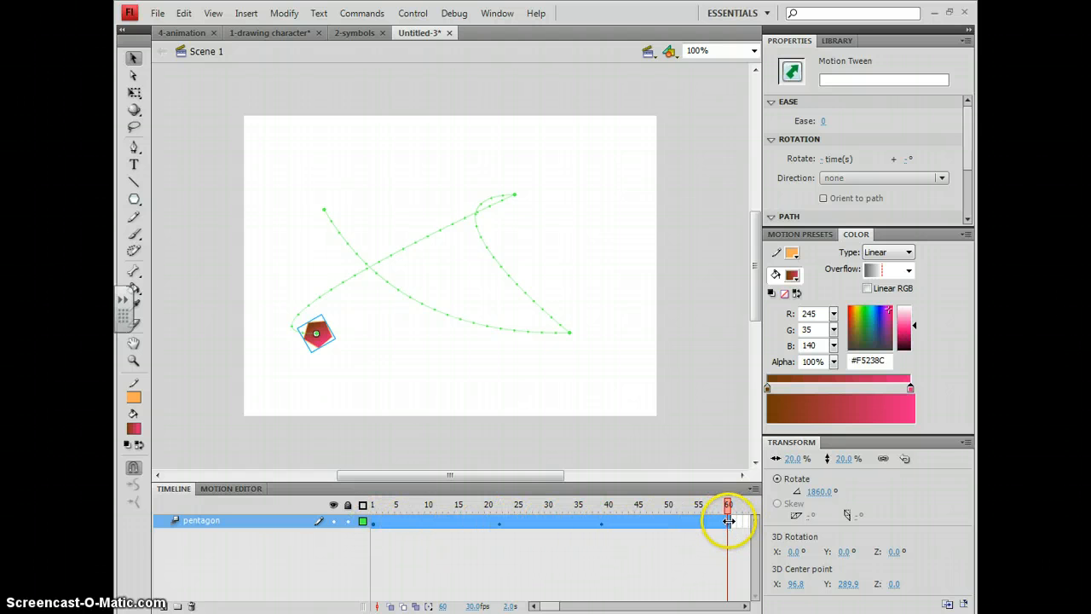
click(728, 523)
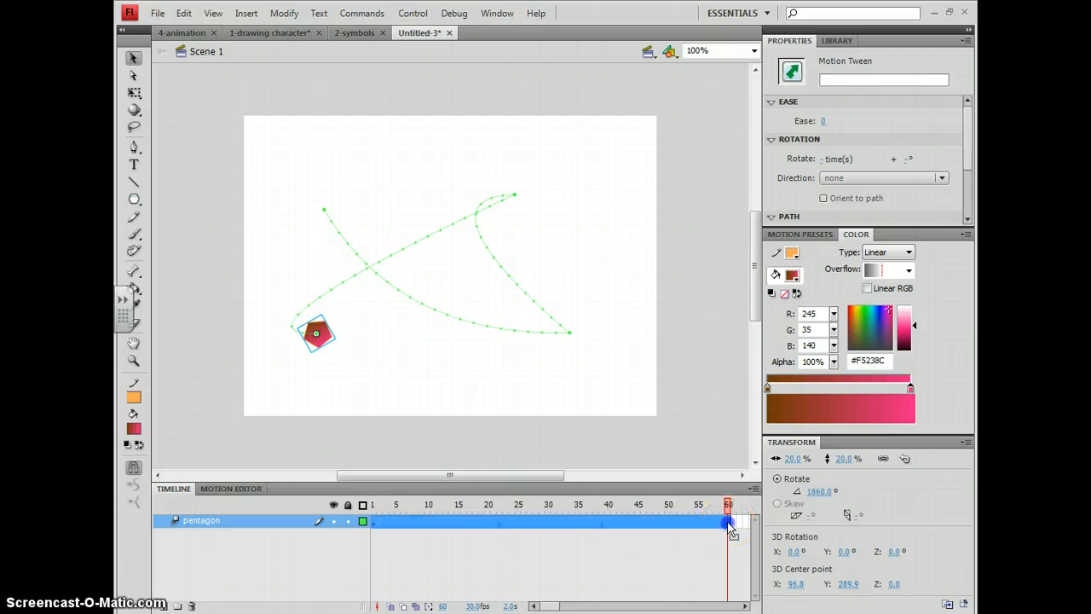
click(319, 339)
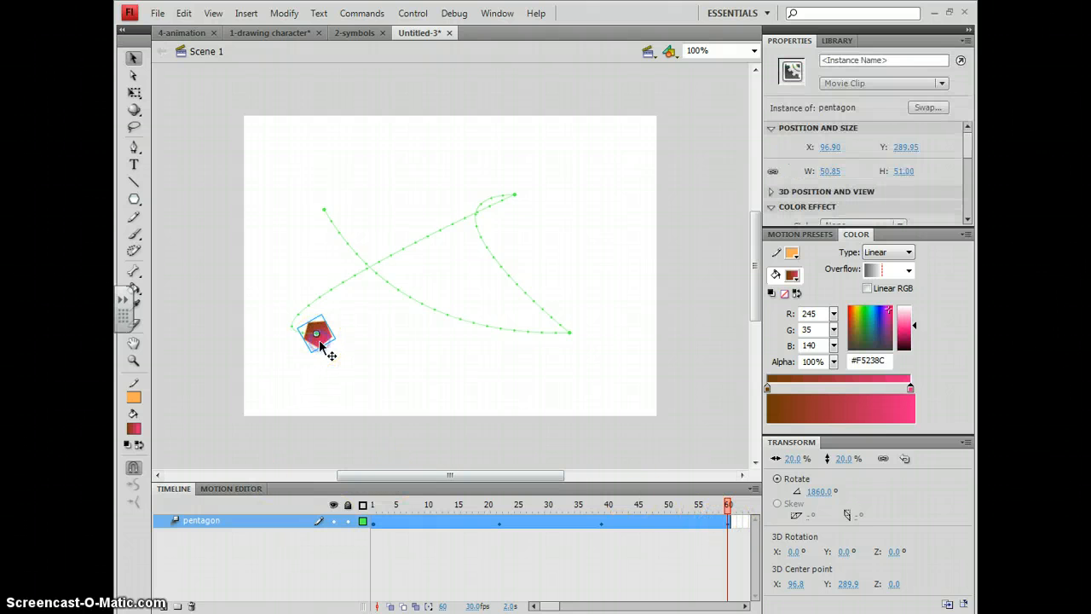
click(793, 458)
text(100)
key(Return)
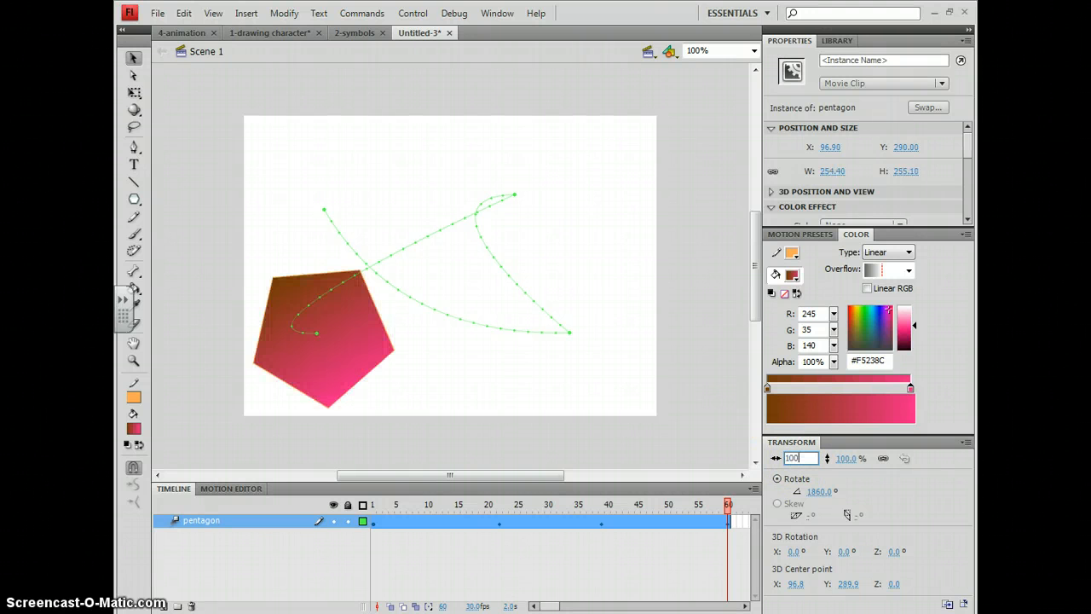
click(801, 460)
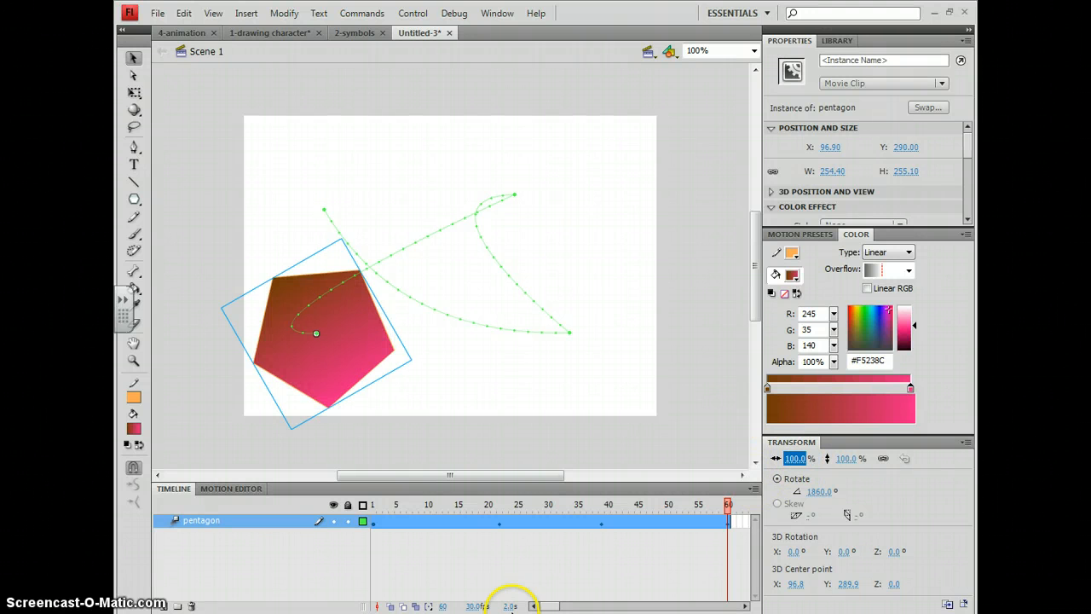
Play the pentagon animation from frame 1 to check the movement, rotation and scaling.
click(374, 522)
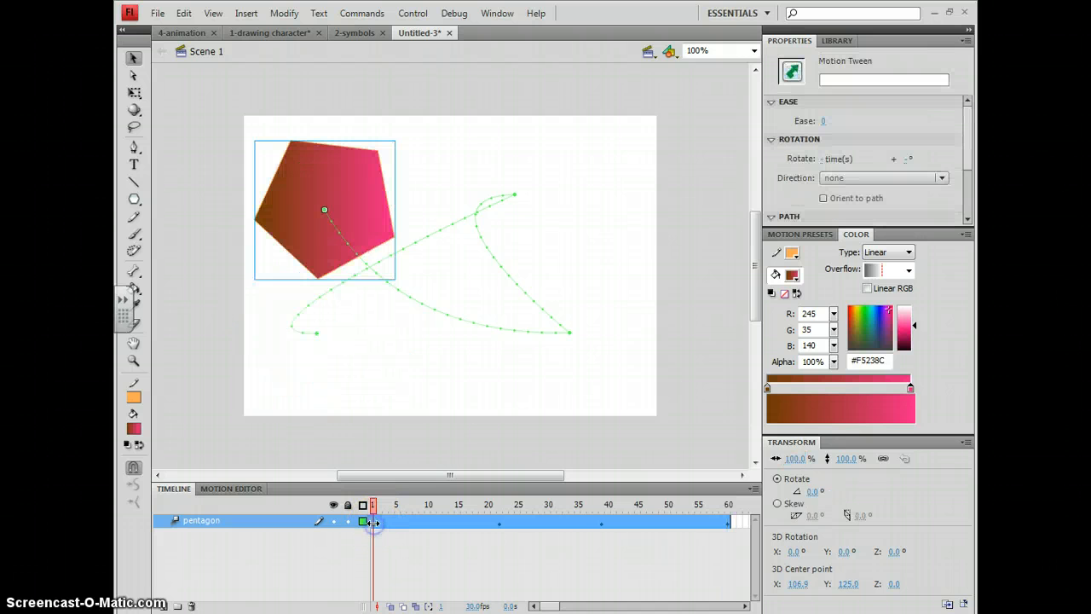
key(Return)
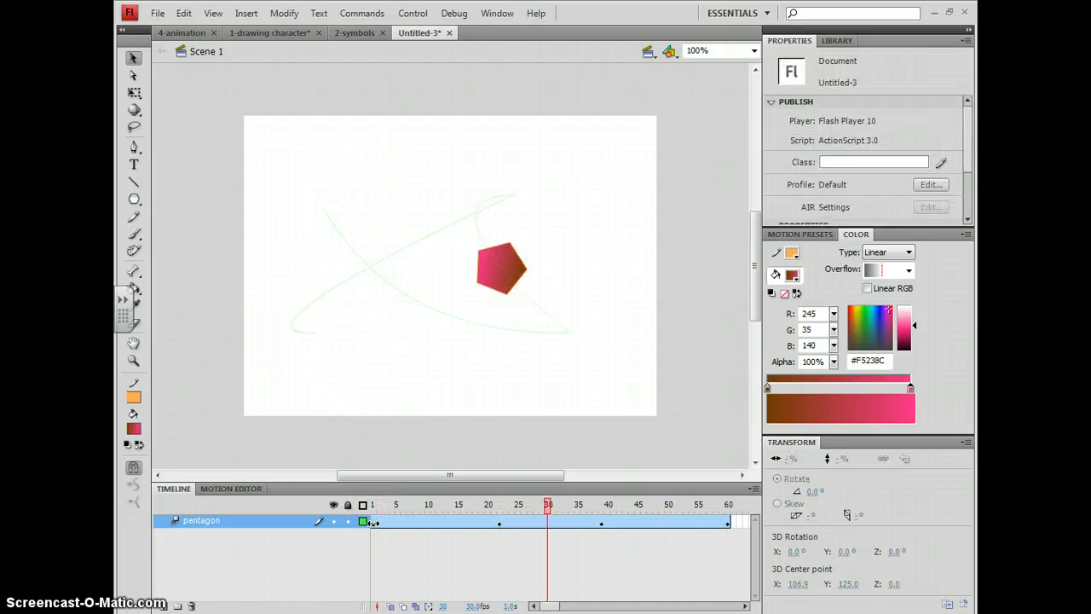
click(375, 522)
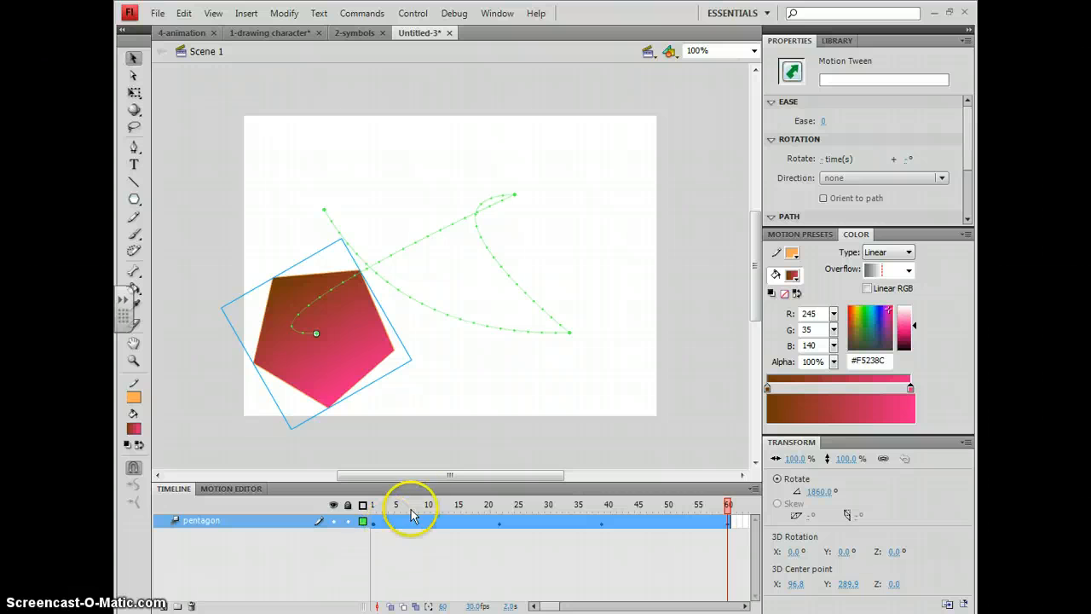